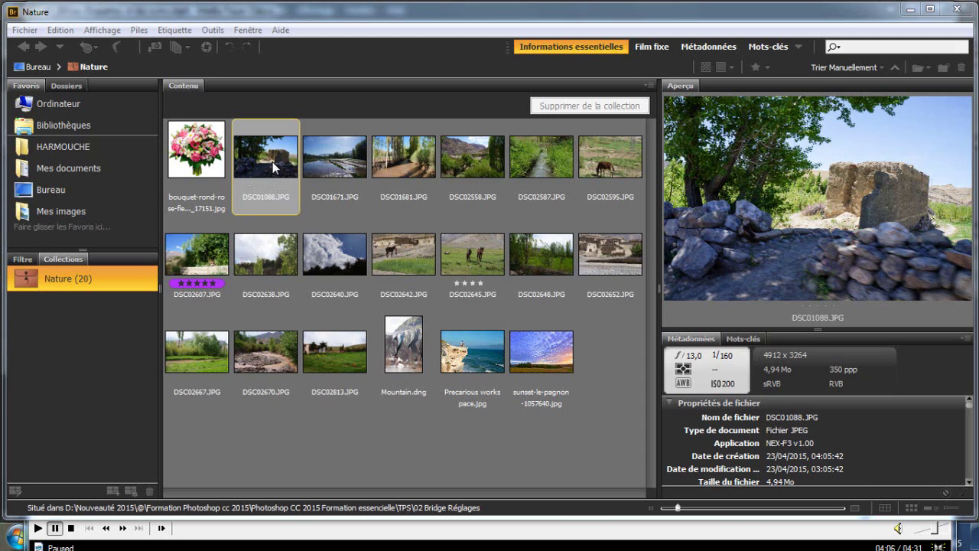
Step: Select the six photos DSC01088 through DSC02595 and give them one star from the Etiquette menu
{"action": "left_click", "coordinate": [417, 155], "text": "ctrl"}
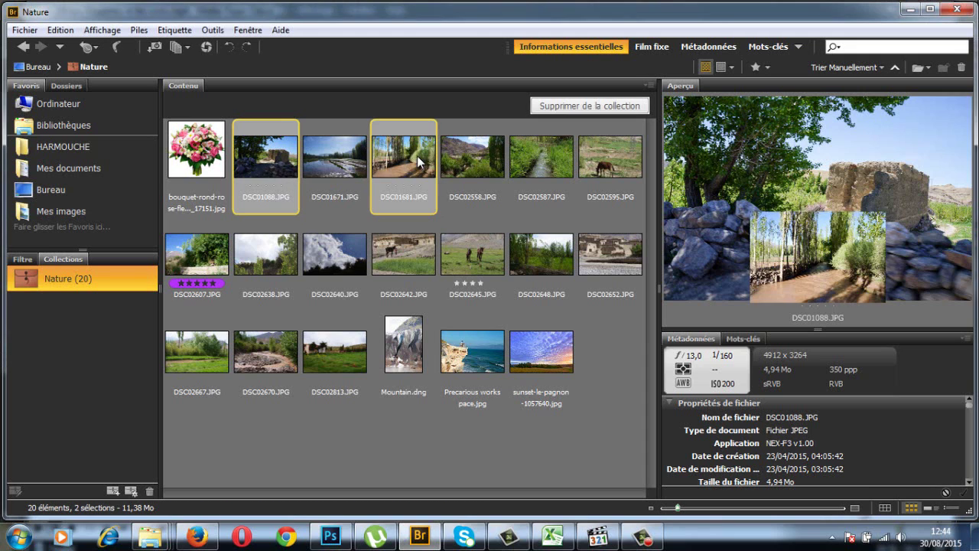
{"action": "left_click", "coordinate": [542, 168], "text": "ctrl"}
{"action": "left_click", "coordinate": [481, 156], "text": "ctrl"}
{"action": "left_click", "coordinate": [337, 162], "text": "ctrl"}
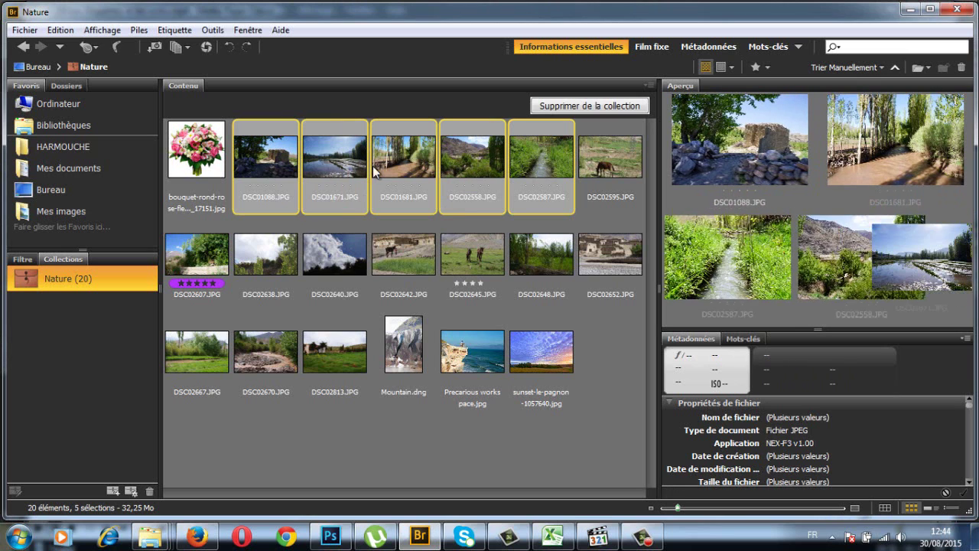
{"action": "left_click", "coordinate": [598, 157], "text": "ctrl"}
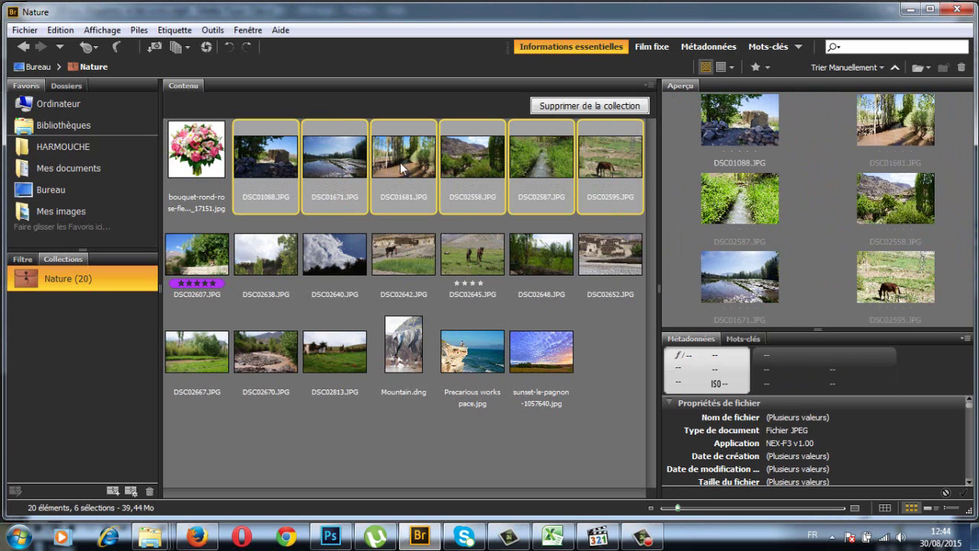
{"action": "left_click", "coordinate": [176, 32]}
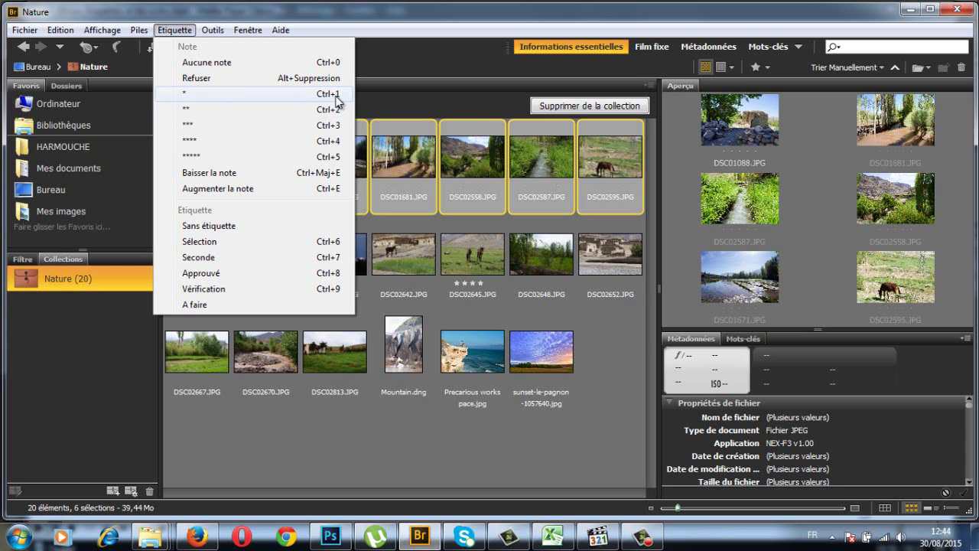
{"action": "left_click", "coordinate": [212, 96]}
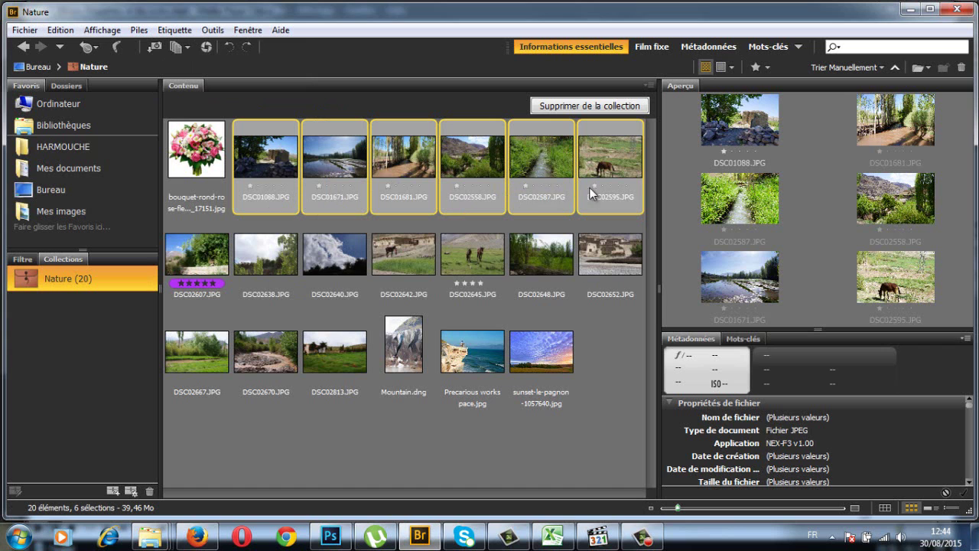
Step: Enlarge the thumbnails with the size slider and scroll the Nature collection to check the star ratings
{"action": "left_click_drag", "start_coordinate": [679, 510], "coordinate": [726, 508]}
{"action": "scroll", "coordinate": [562, 309], "scroll_direction": "down", "scroll_amount": 2}
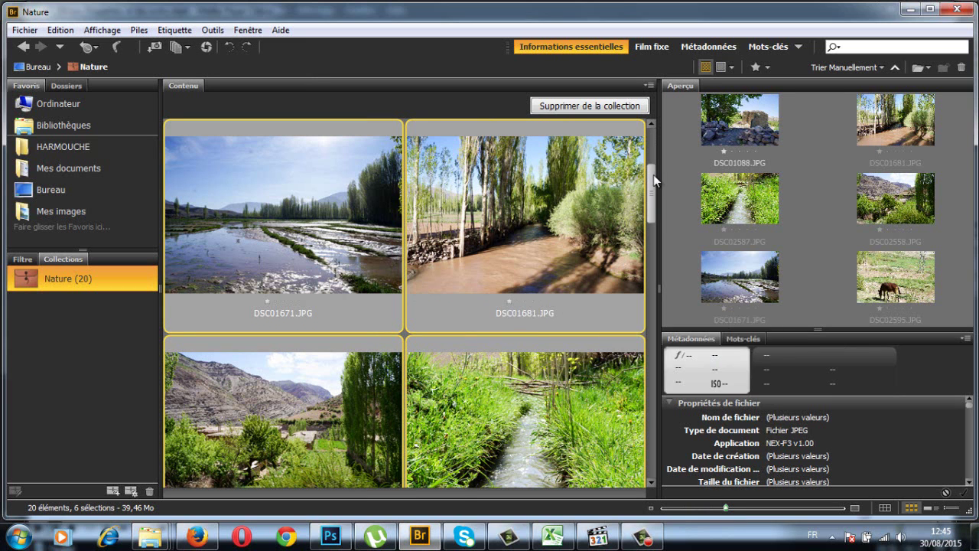
{"action": "left_click_drag", "start_coordinate": [653, 175], "coordinate": [655, 197]}
{"action": "scroll", "coordinate": [655, 198], "scroll_direction": "up", "scroll_amount": 3}
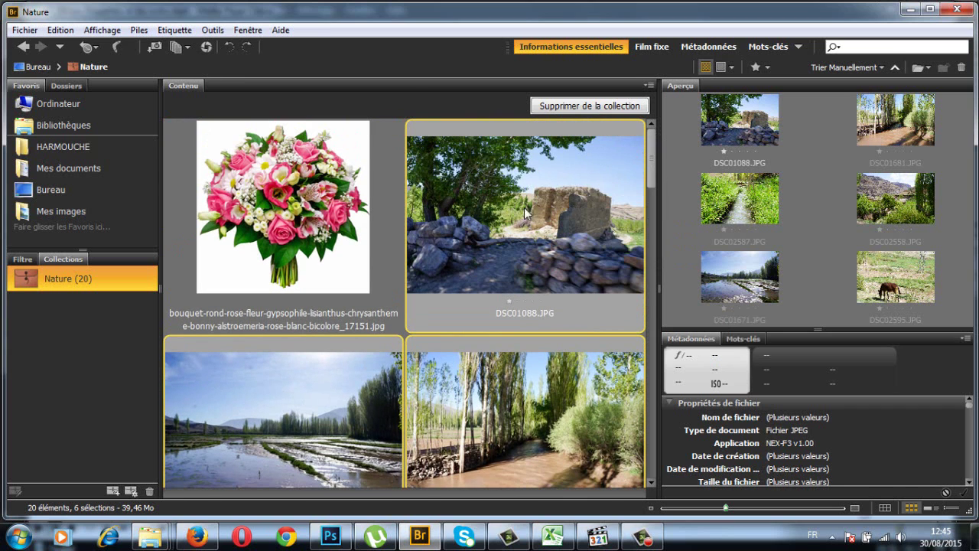
Step: Filter to show only photos rated one star or more, with thumbnails shrunk to four per row
{"action": "left_click", "coordinate": [767, 69]}
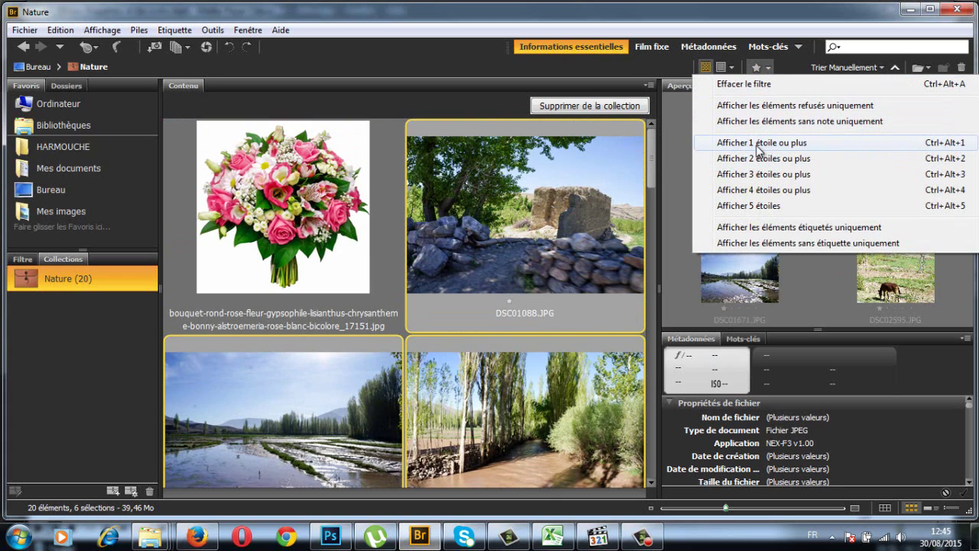
{"action": "left_click", "coordinate": [806, 144]}
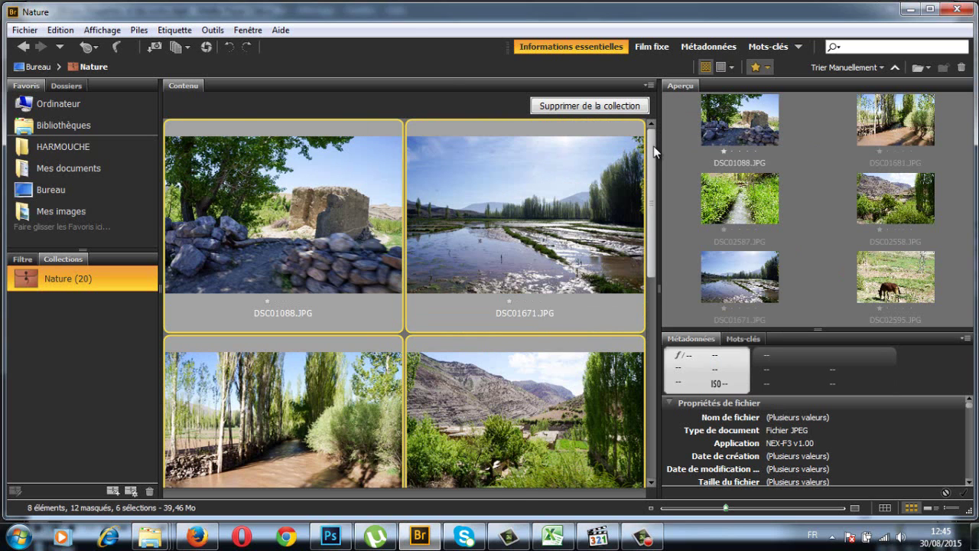
{"action": "left_click_drag", "start_coordinate": [725, 508], "coordinate": [690, 508]}
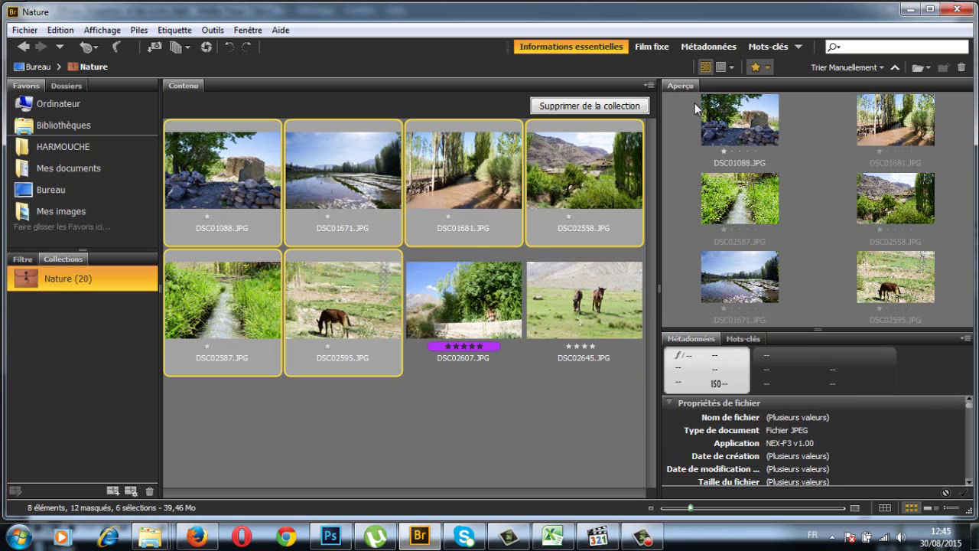
Step: Remove the rating from the six one-star photos with Etiquette > Aucune note
{"action": "left_click", "coordinate": [174, 30]}
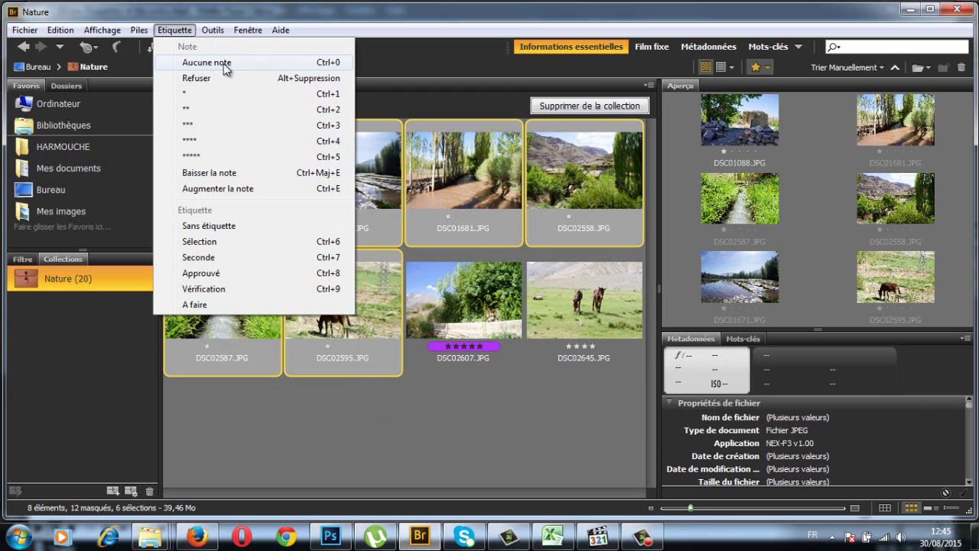
{"action": "left_click", "coordinate": [211, 63]}
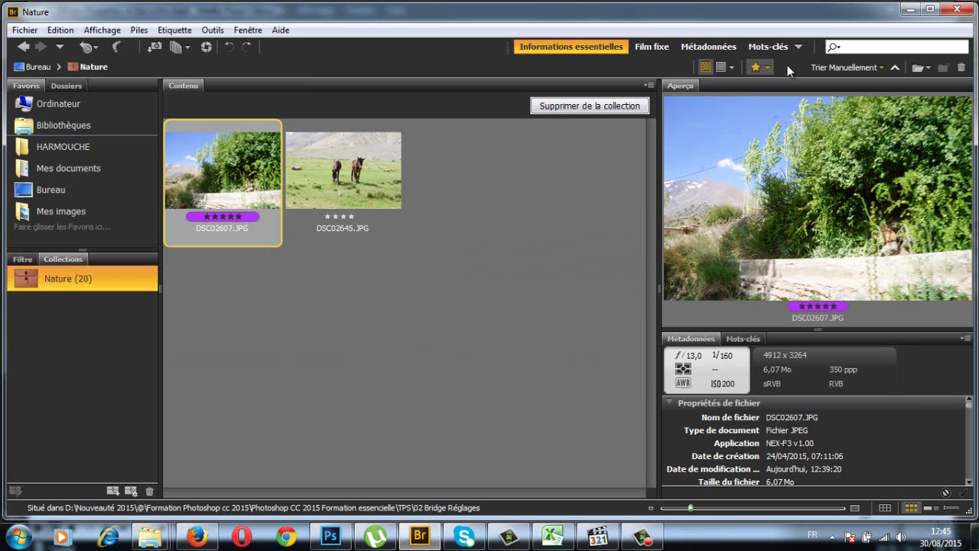
{"action": "left_click", "coordinate": [767, 66]}
Step: Clear the rating filter so all 20 Nature photos are visible again
{"action": "left_click", "coordinate": [741, 86]}
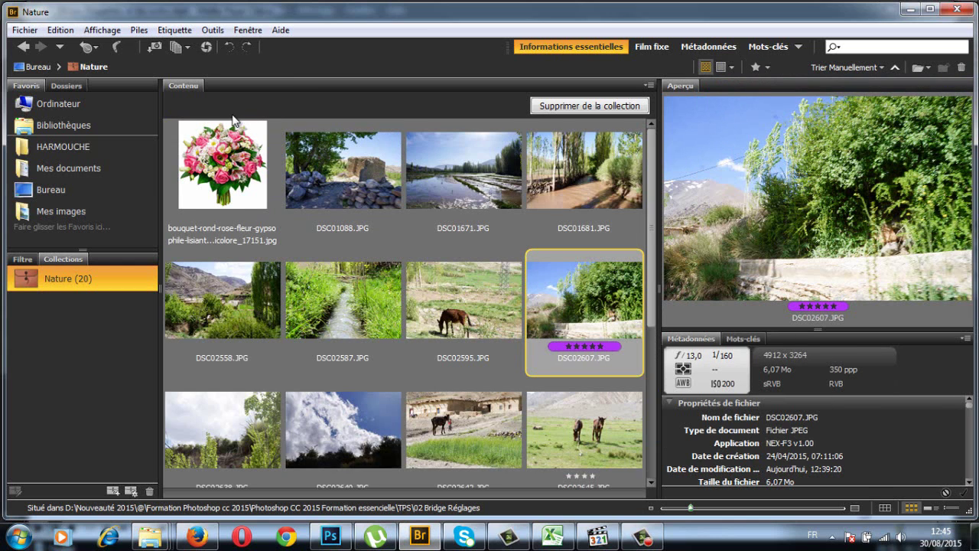
{"action": "left_click", "coordinate": [180, 31]}
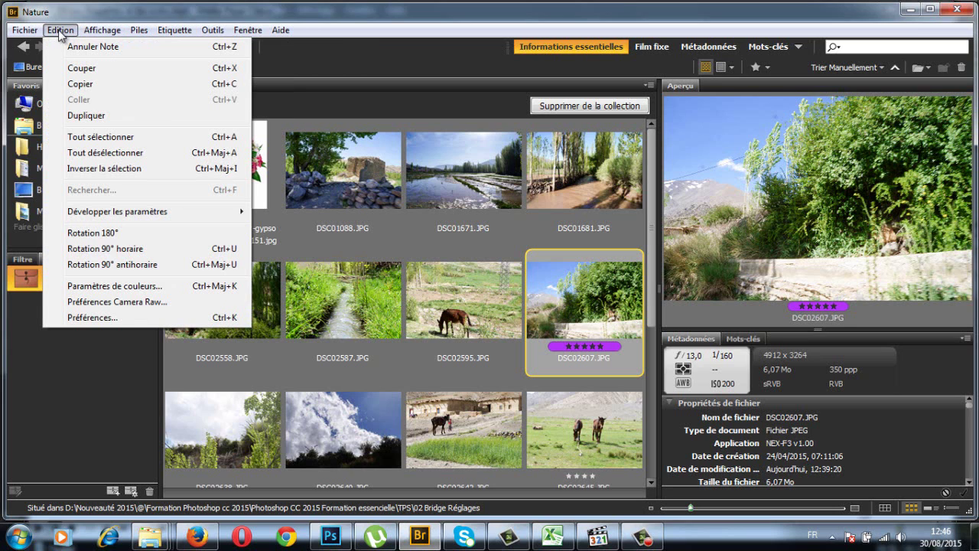
Step: Open Préférences on the Etiquettes page listing Sélection, Seconde, Approuvé, Vérification and A faire
{"action": "left_click", "coordinate": [191, 323]}
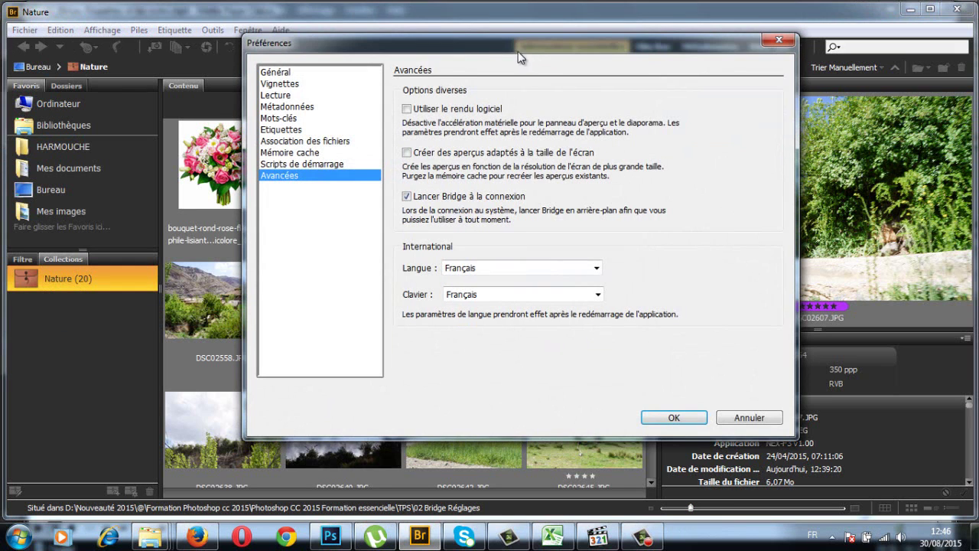
{"action": "left_click_drag", "start_coordinate": [518, 52], "coordinate": [480, 57]}
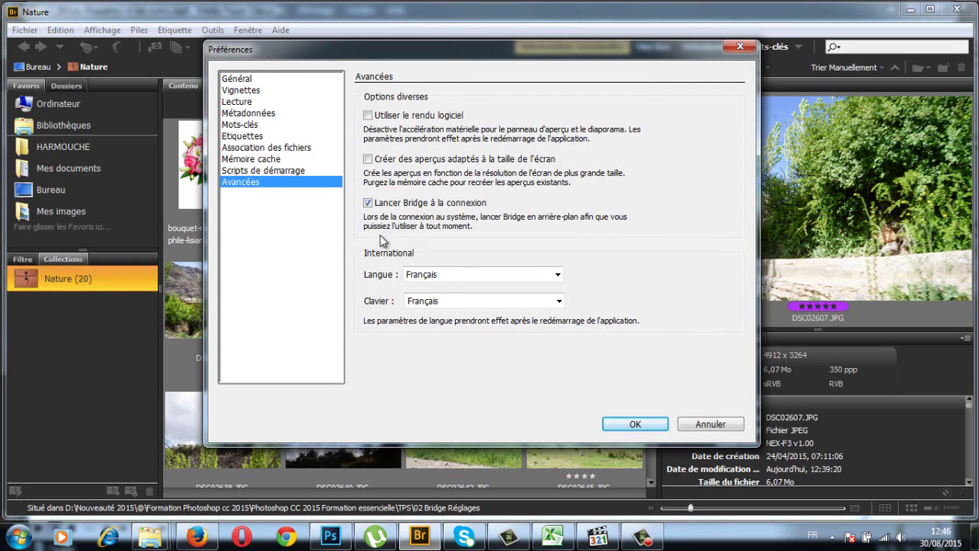
{"action": "left_click", "coordinate": [241, 126]}
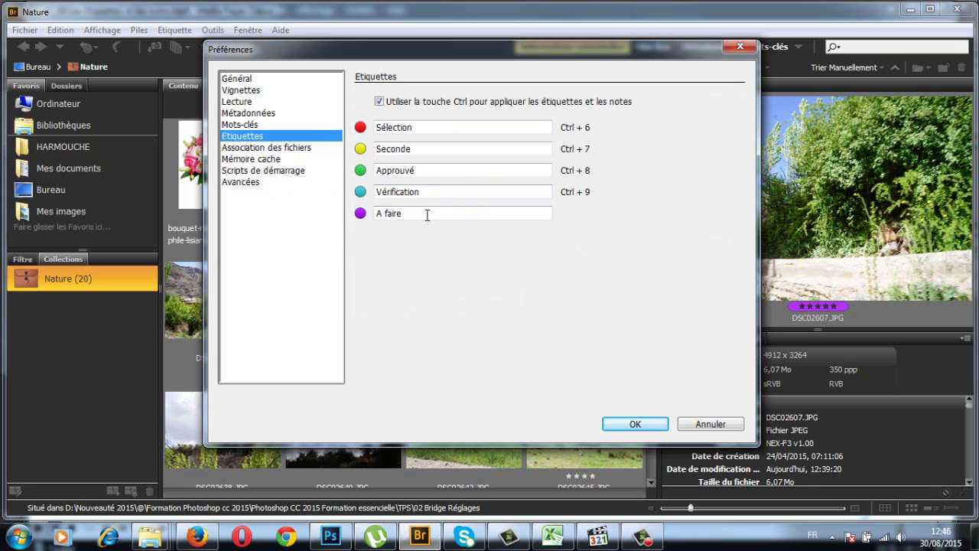
Step: Rename the red label Sélection to IMPORTANTES and the yellow label Seconde to à imprimer
{"action": "left_click", "coordinate": [432, 127]}
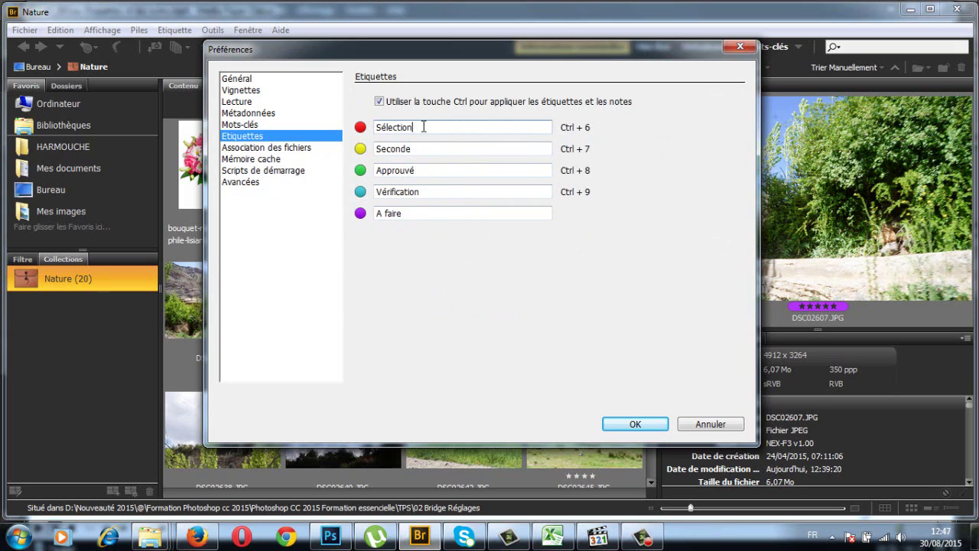
{"action": "left_click_drag", "start_coordinate": [421, 127], "coordinate": [360, 131]}
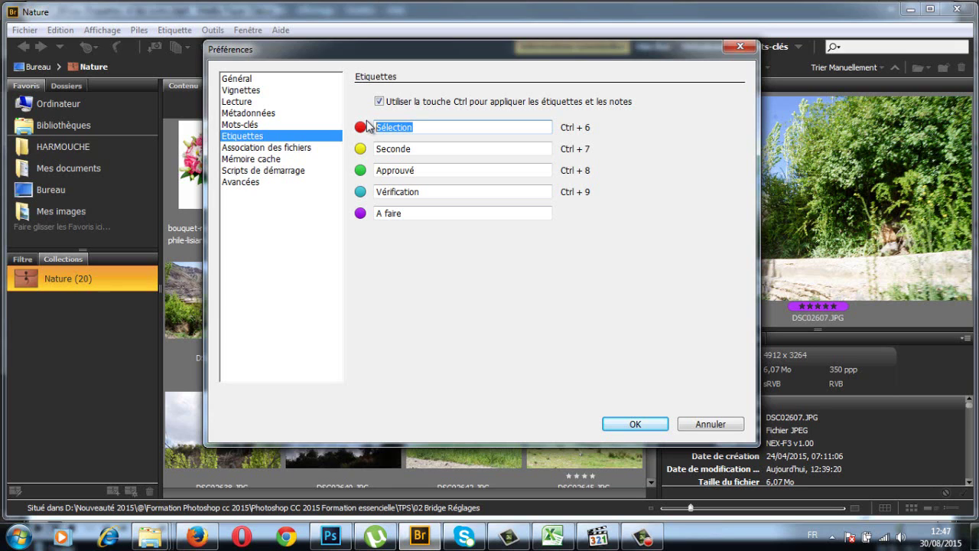
{"action": "type", "text": "1"}
{"action": "type", "text": "PORTAN"}
{"action": "type", "text": "TES"}
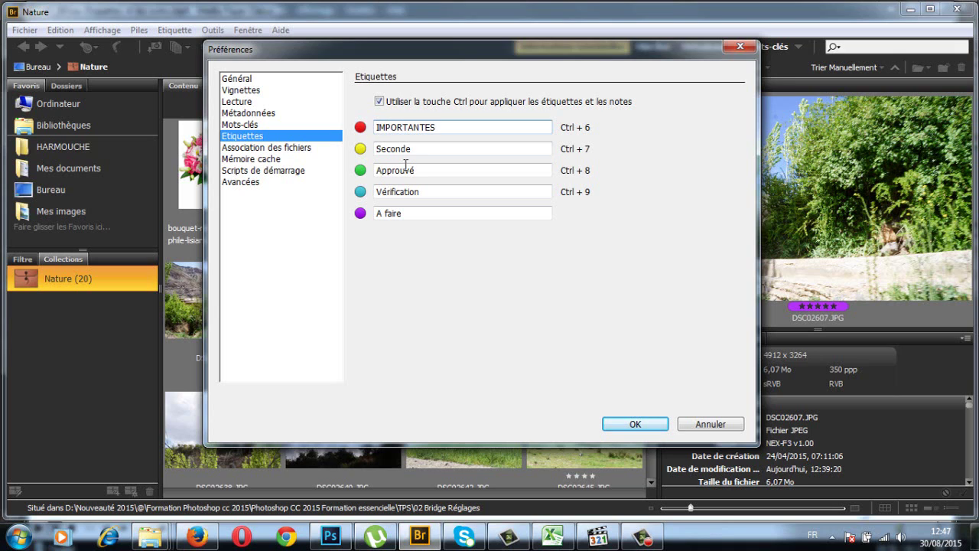
{"action": "left_click", "coordinate": [427, 149]}
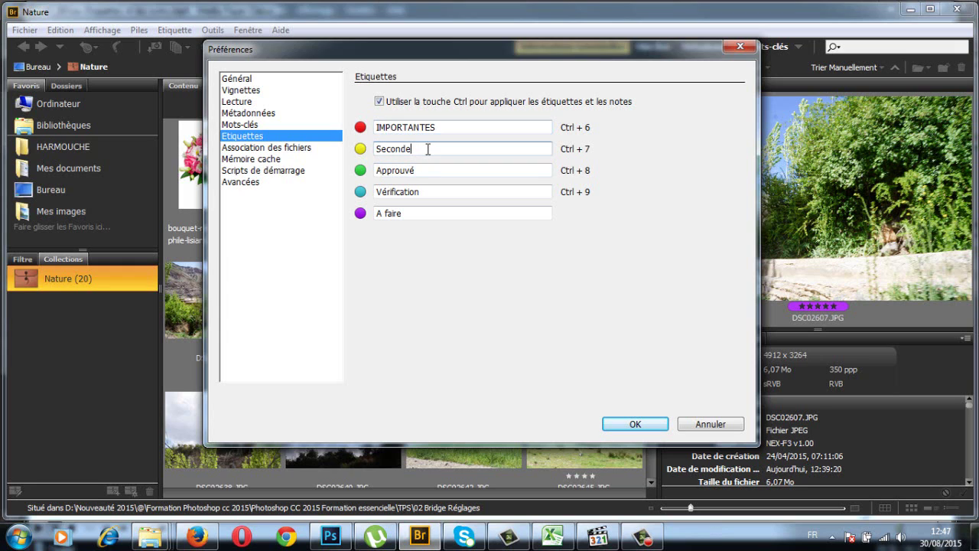
{"action": "left_click_drag", "start_coordinate": [427, 149], "coordinate": [376, 153]}
{"action": "type", "text": "à "}
{"action": "type", "text": "impri"}
{"action": "type", "text": "mer"}
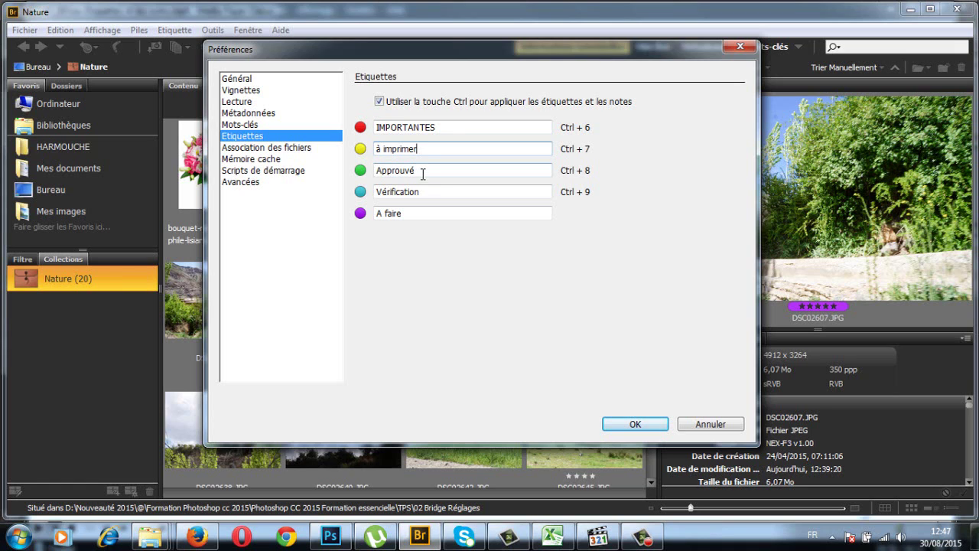
Step: Leave the other label names and the modifier-shortcut option unchanged, and confirm the preferences
{"action": "left_click", "coordinate": [420, 173]}
{"action": "left_click", "coordinate": [409, 215]}
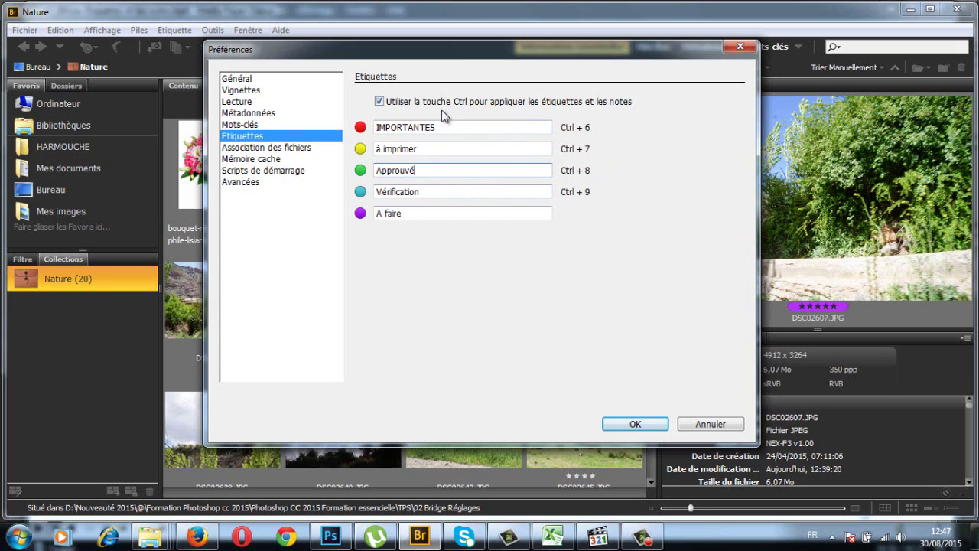
{"action": "left_click", "coordinate": [380, 105]}
{"action": "left_click", "coordinate": [380, 104]}
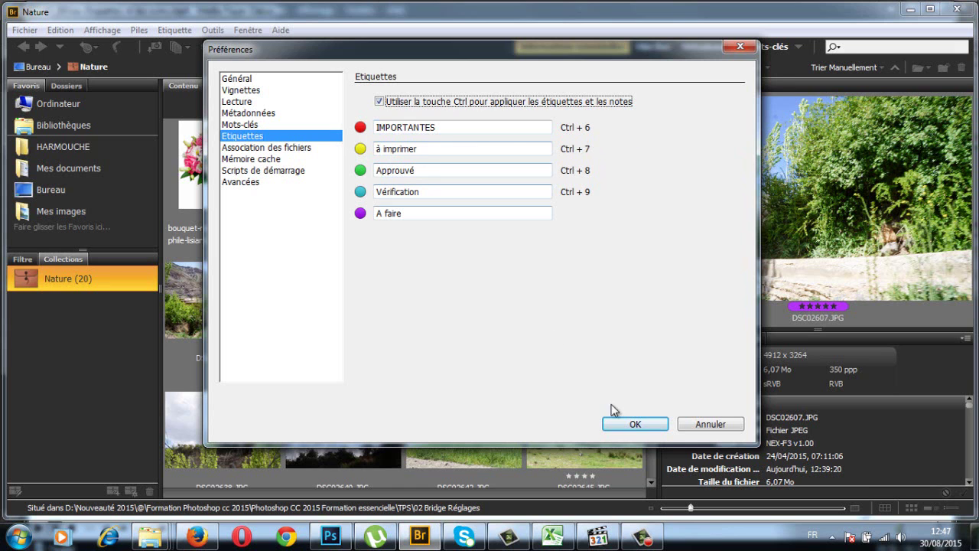
{"action": "left_click", "coordinate": [632, 422]}
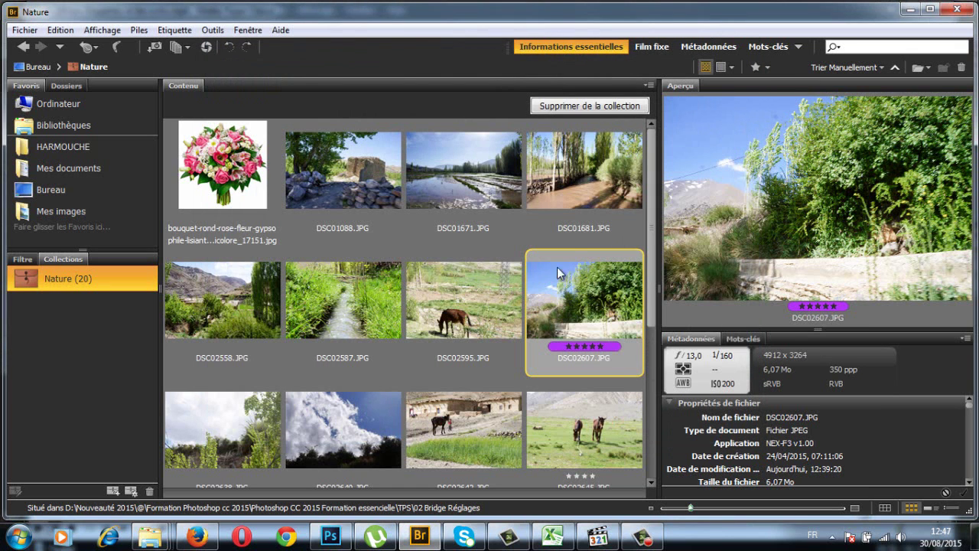
Step: Tag DSC01088 with the red IMPORTANTES label (Ctrl+6) after enlarging thumbnails to two per row
{"action": "left_click", "coordinate": [360, 225]}
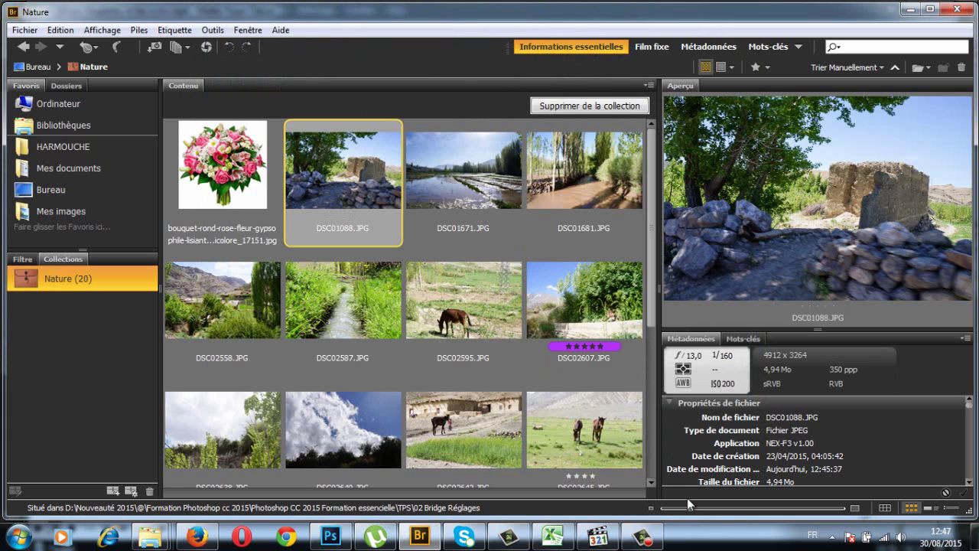
{"action": "left_click_drag", "start_coordinate": [692, 510], "coordinate": [732, 507]}
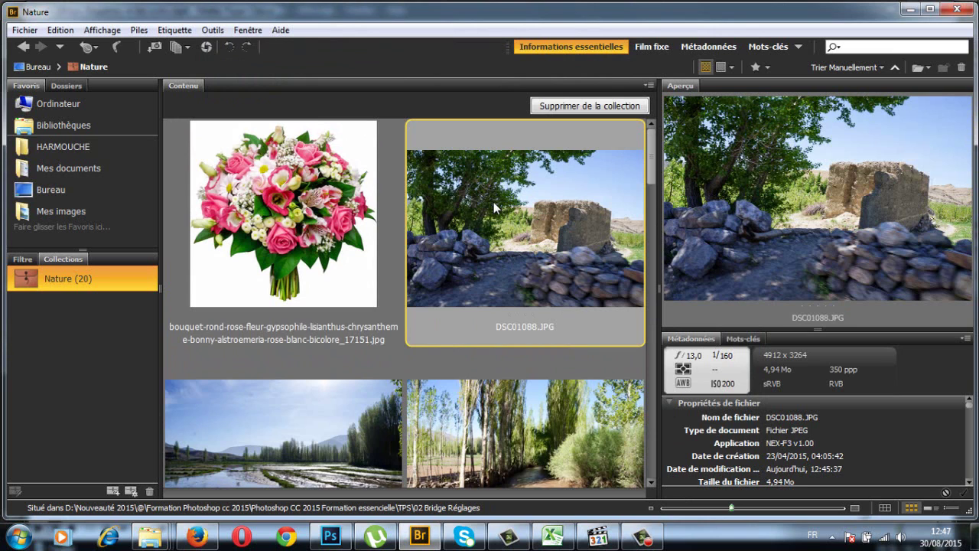
{"action": "key", "text": "ctrl+6"}
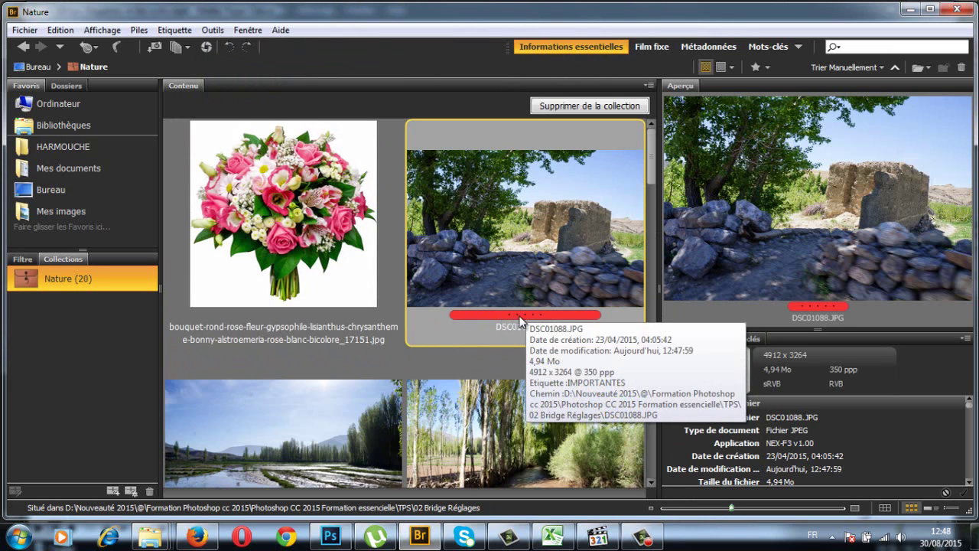
{"action": "mouse_move", "coordinate": [514, 325]}
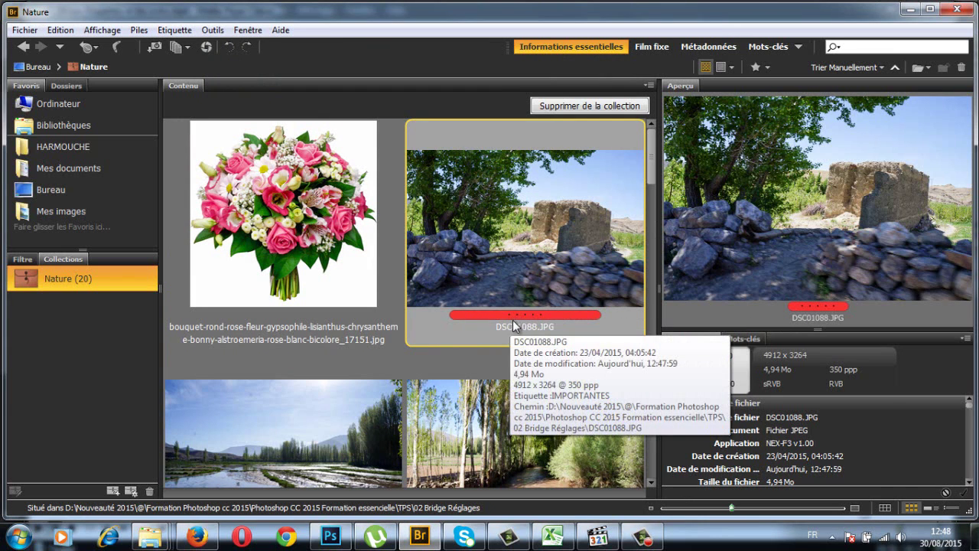
Step: Label DSC01671 and DSC01681 blue Vérification, trying red, yellow and green first (Ctrl+6 to Ctrl+9)
{"action": "scroll", "coordinate": [510, 320], "scroll_direction": "down", "scroll_amount": 2}
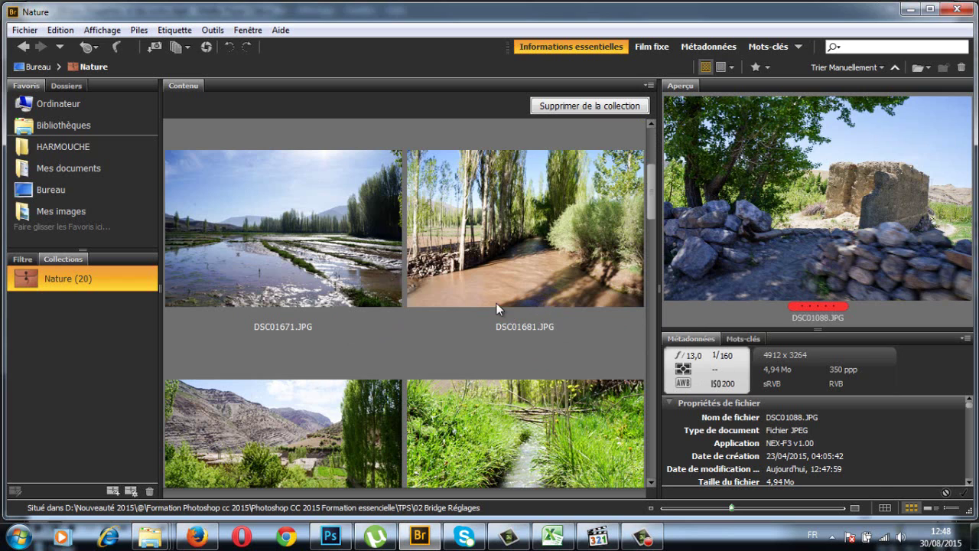
{"action": "left_click", "coordinate": [497, 302]}
{"action": "left_click", "coordinate": [365, 248], "text": "ctrl"}
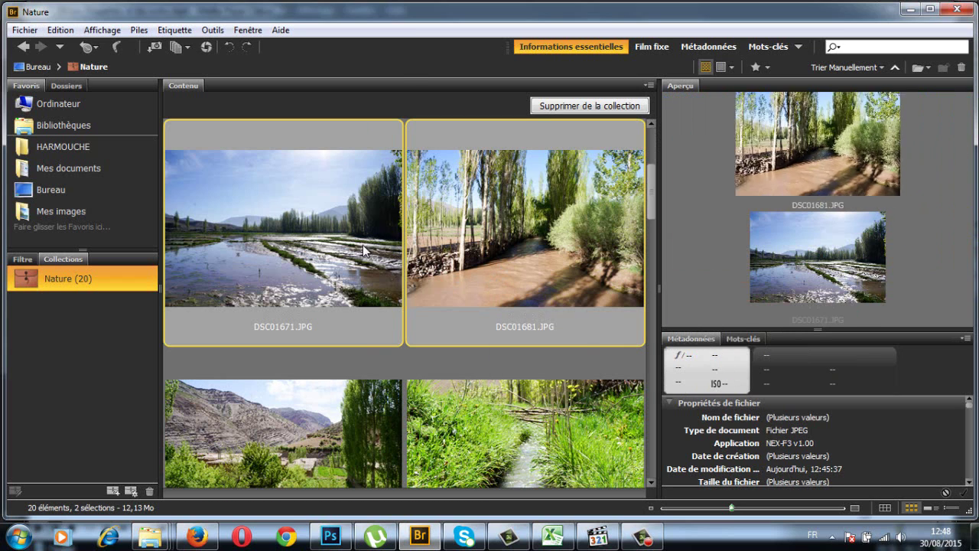
{"action": "key", "text": "ctrl+6"}
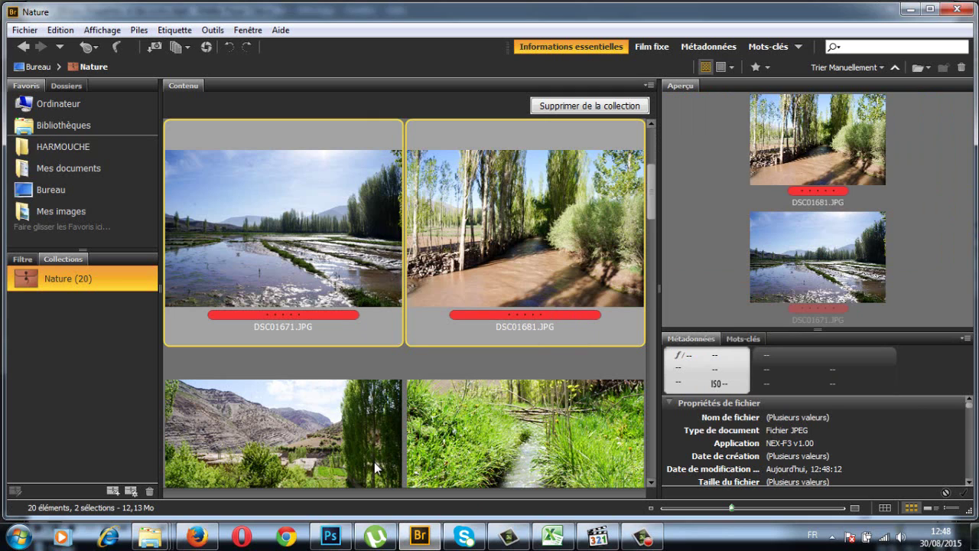
{"action": "key", "text": "ctrl+7"}
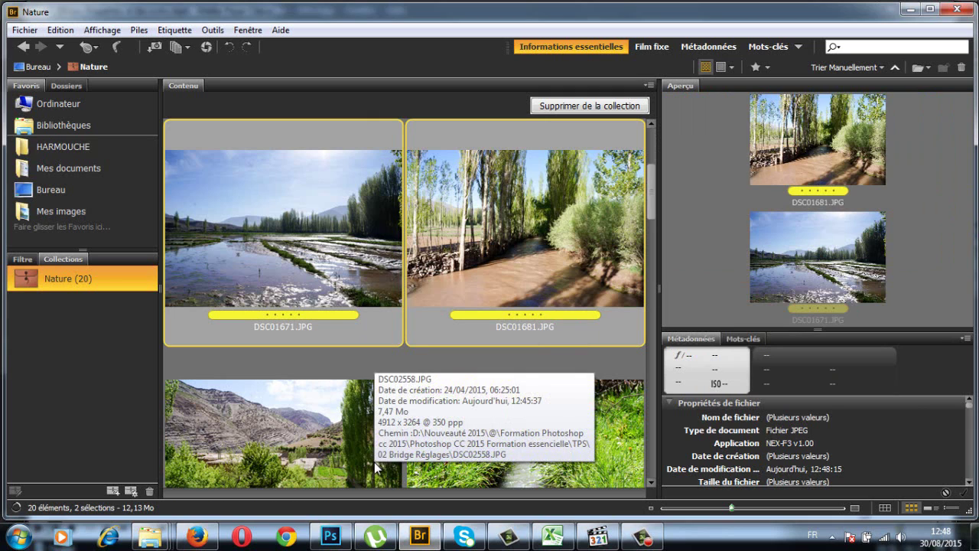
{"action": "key", "text": "ctrl+8"}
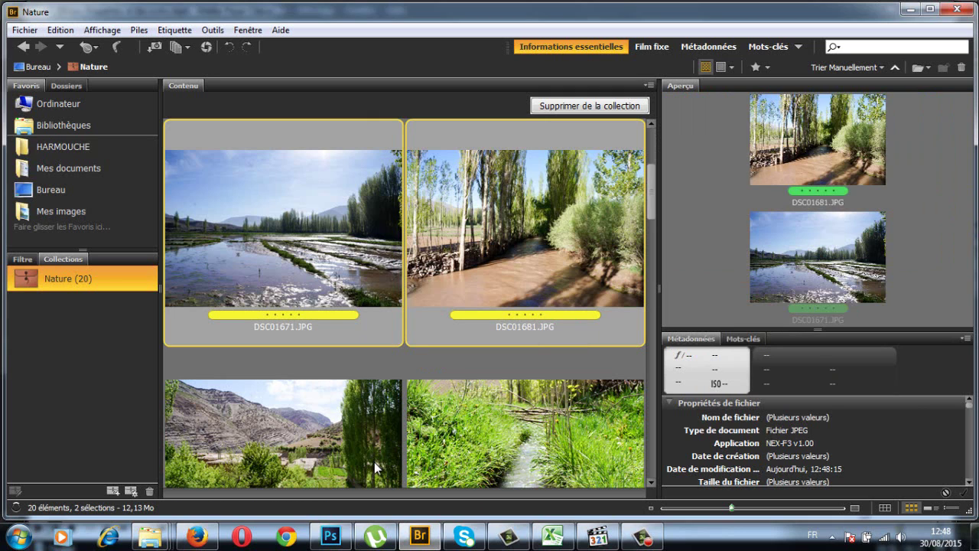
{"action": "key", "text": "ctrl+9"}
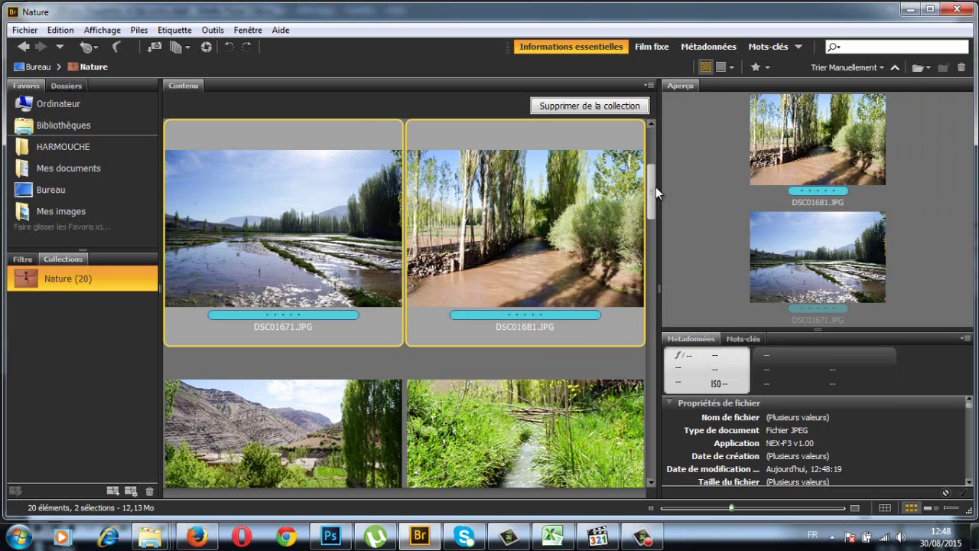
{"action": "left_click_drag", "start_coordinate": [652, 188], "coordinate": [650, 205]}
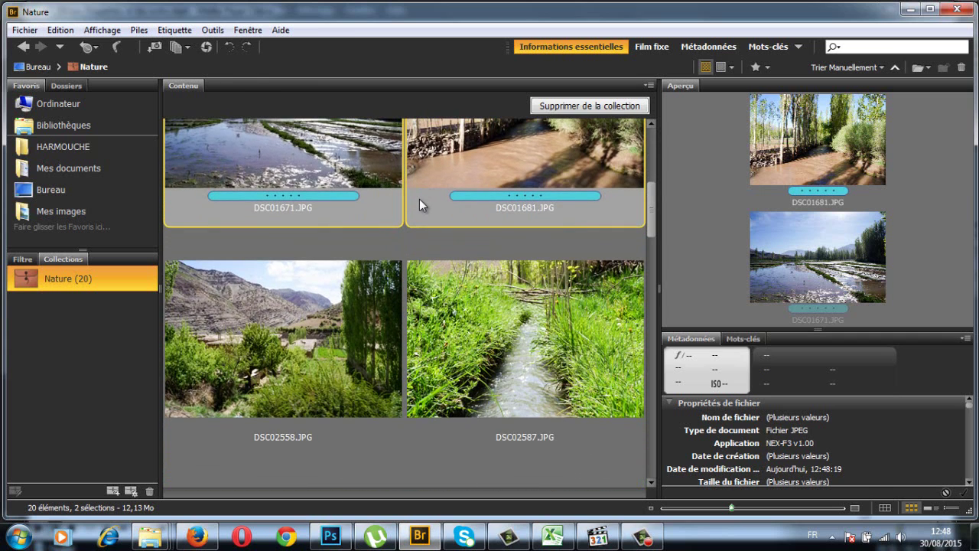
Step: Show the Etiquette menu listing the renamed labels IMPORTANTES and à imprimer
{"action": "left_click", "coordinate": [174, 30]}
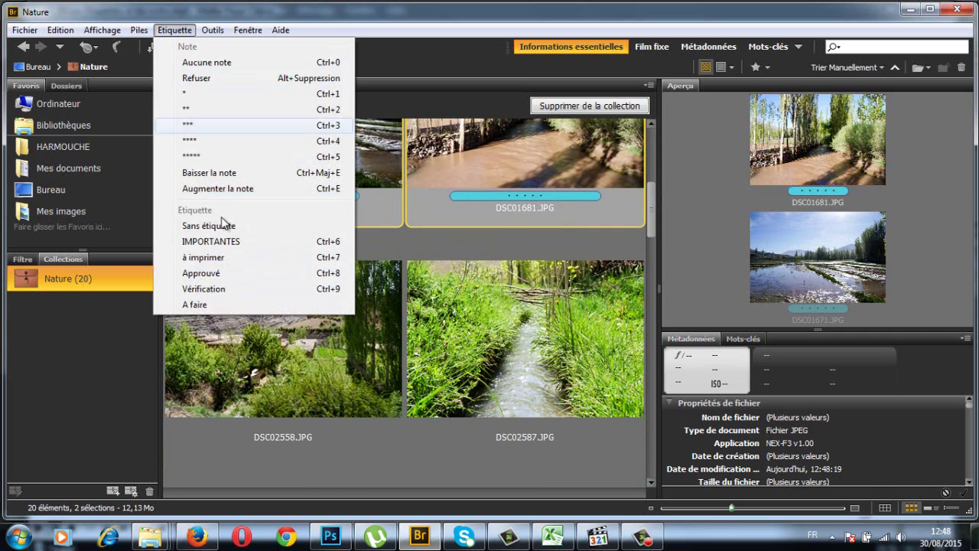